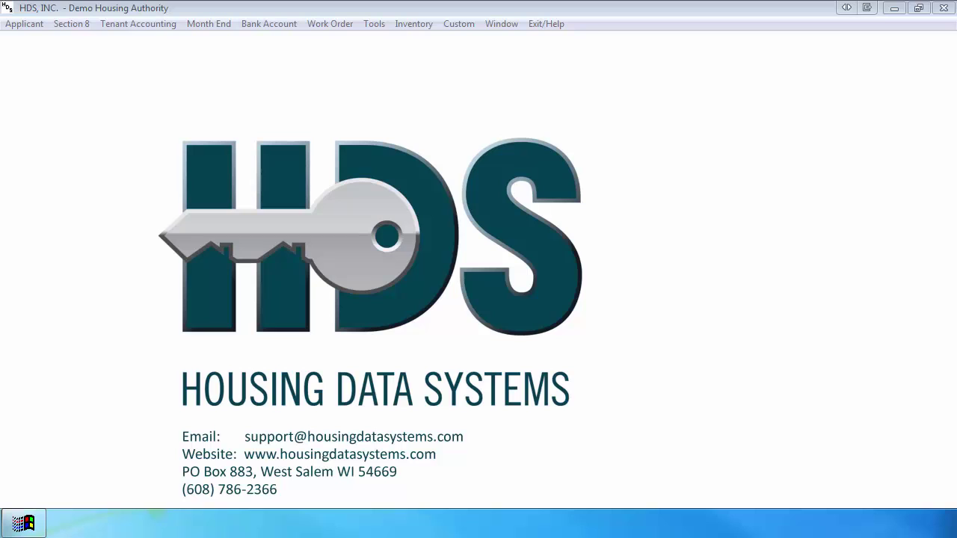
# Open Tenant Ledger Receipts/Adjustments and show Batch Reports for Main, listing batches 0173 and 0174
pyautogui.click(128, 24)
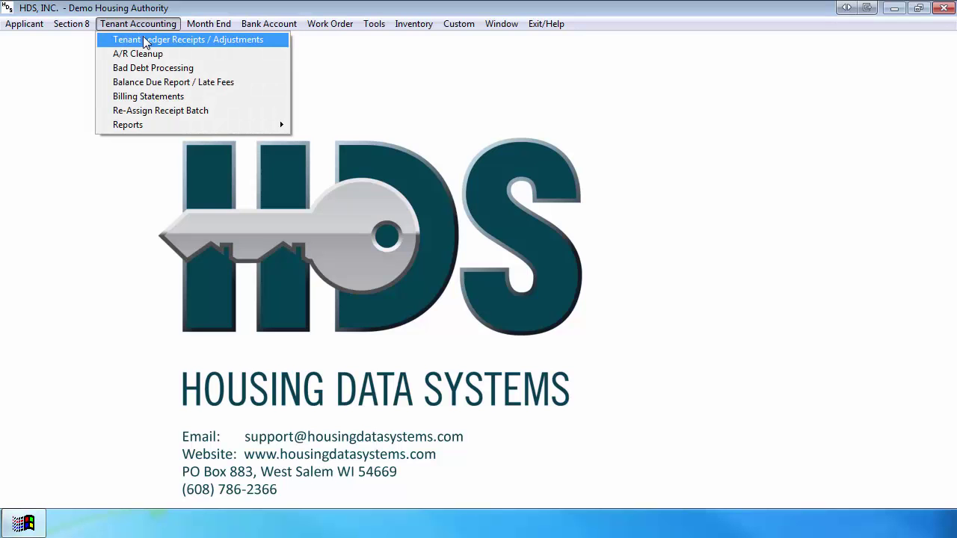
pyautogui.click(145, 42)
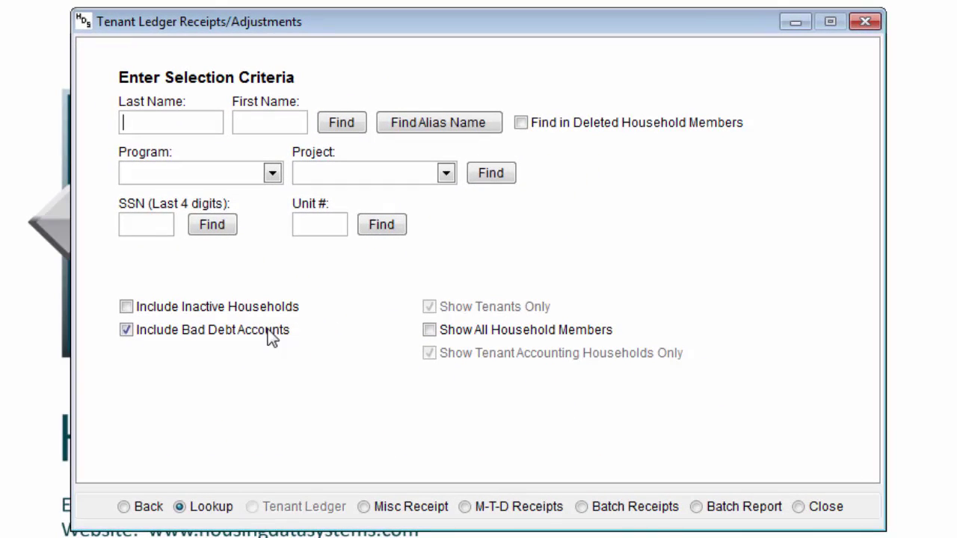
pyautogui.click(719, 508)
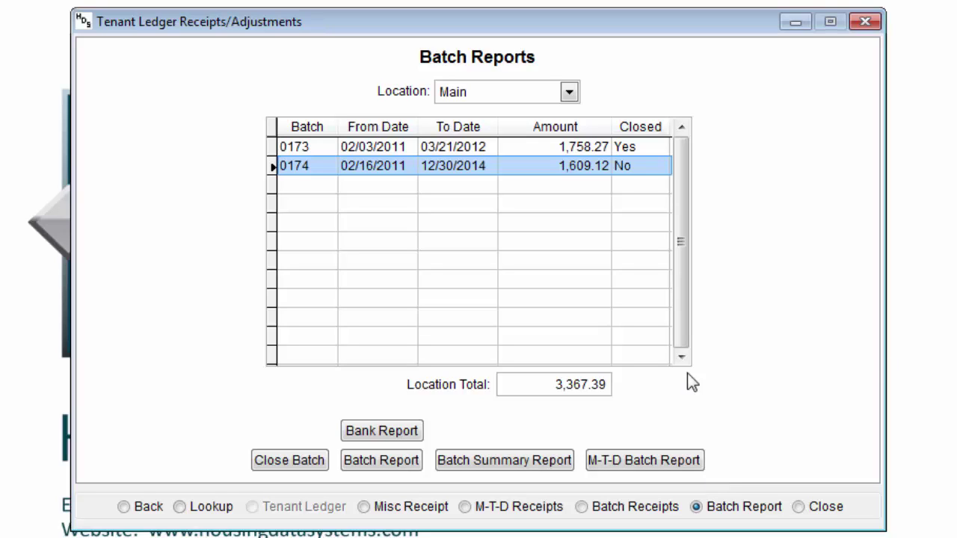
pyautogui.click(557, 96)
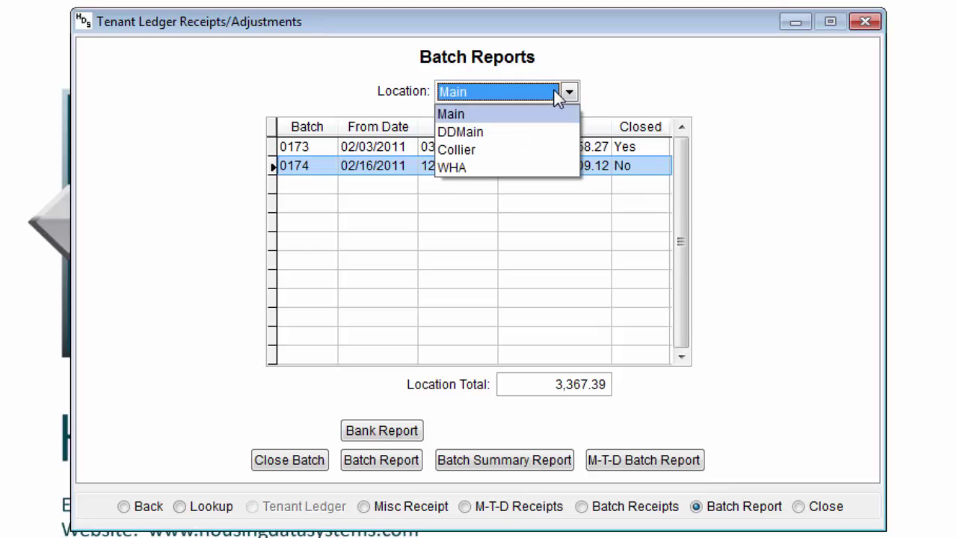
pyautogui.click(516, 134)
pyautogui.click(499, 97)
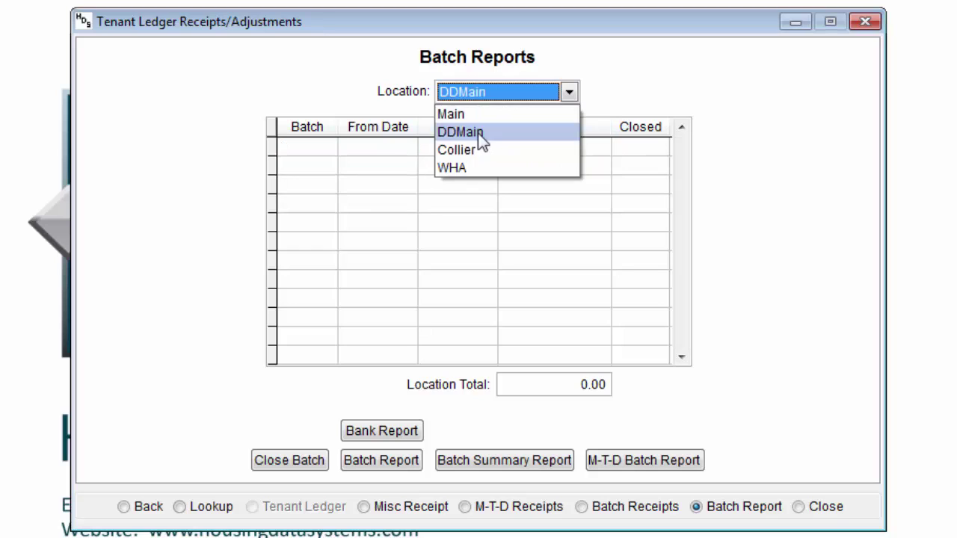
pyautogui.click(472, 148)
pyautogui.click(482, 94)
pyautogui.click(480, 116)
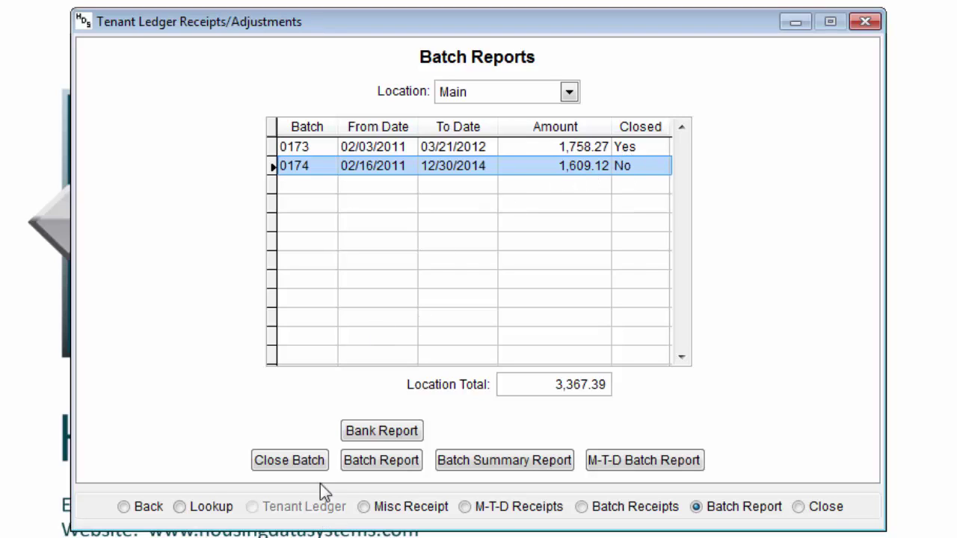
# Close batch 0174 for 1,609.12 and confirm, so its Closed column reads Yes
pyautogui.click(307, 464)
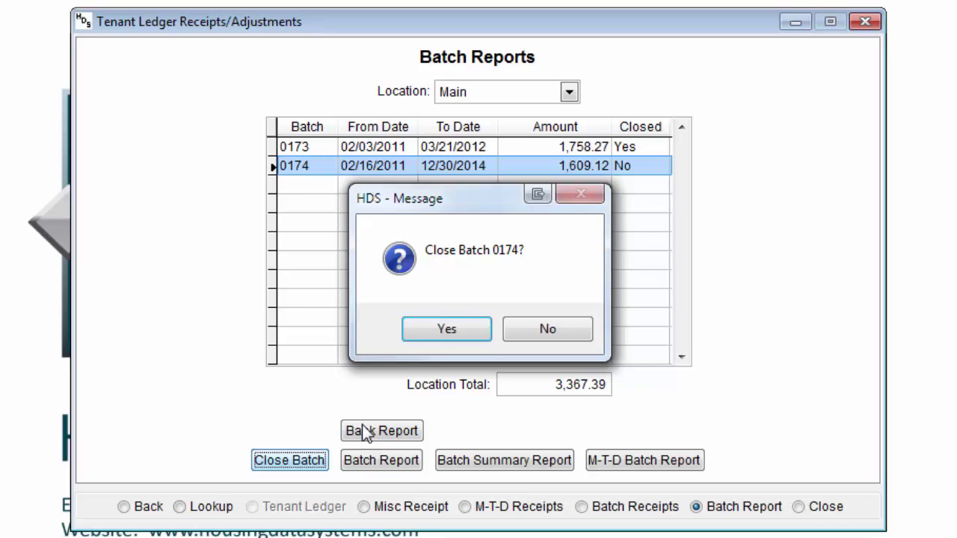
pyautogui.press('Return')
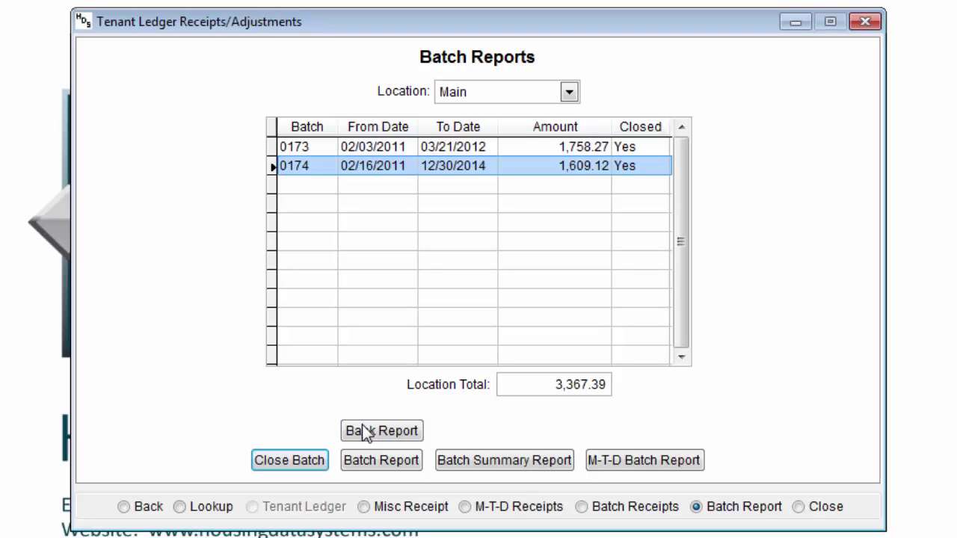
pyautogui.press('Tab')
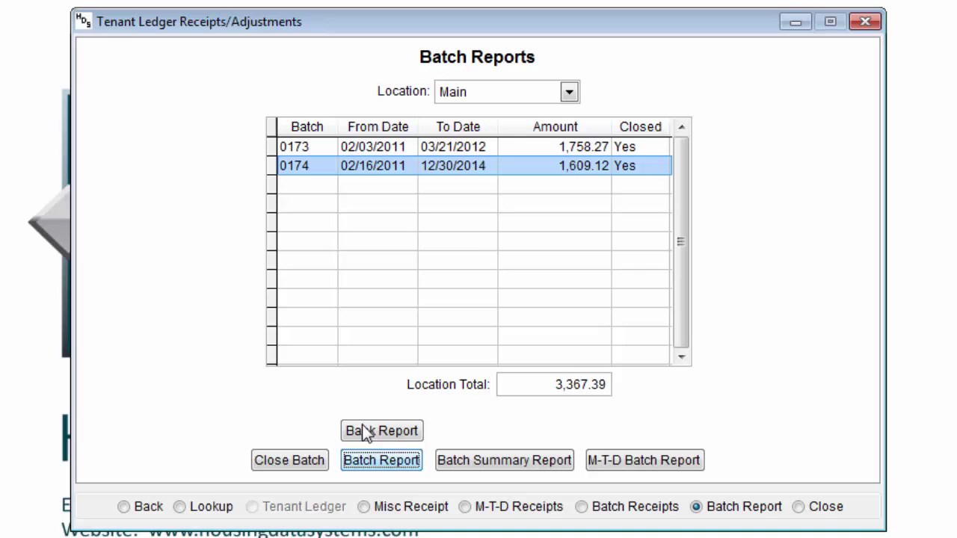
# Preview the standard Cash Receipt Batch Report for batch 0174, totalling 1,609.12
pyautogui.press('Return')
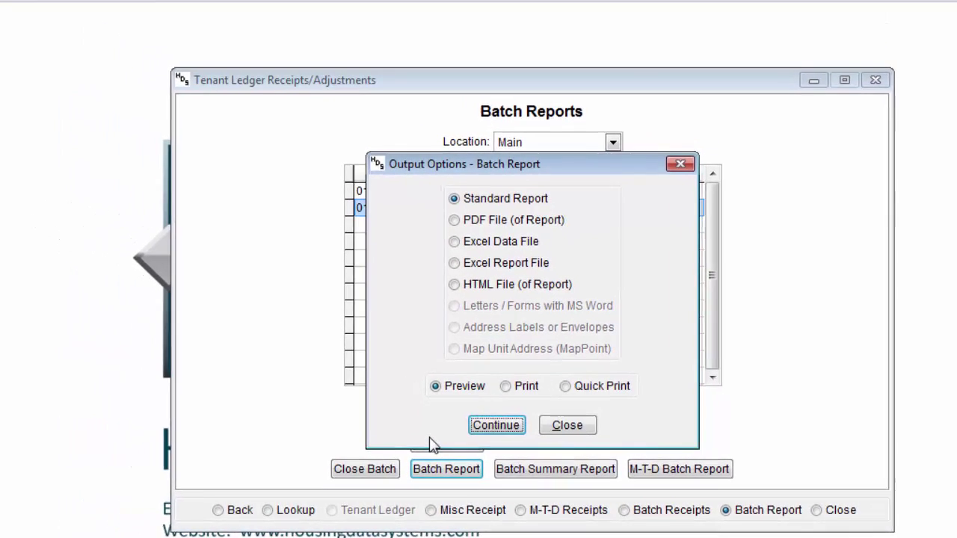
pyautogui.press('Return')
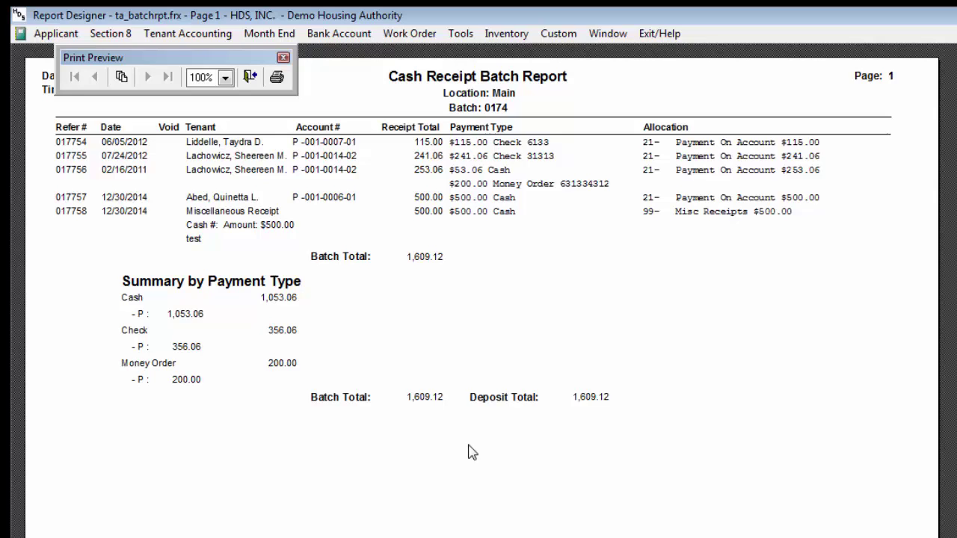
# Preview the Deposit Batch Report by Bank for batch 0174 with payment details included, then close it
pyautogui.press('Escape')
pyautogui.press('Escape')
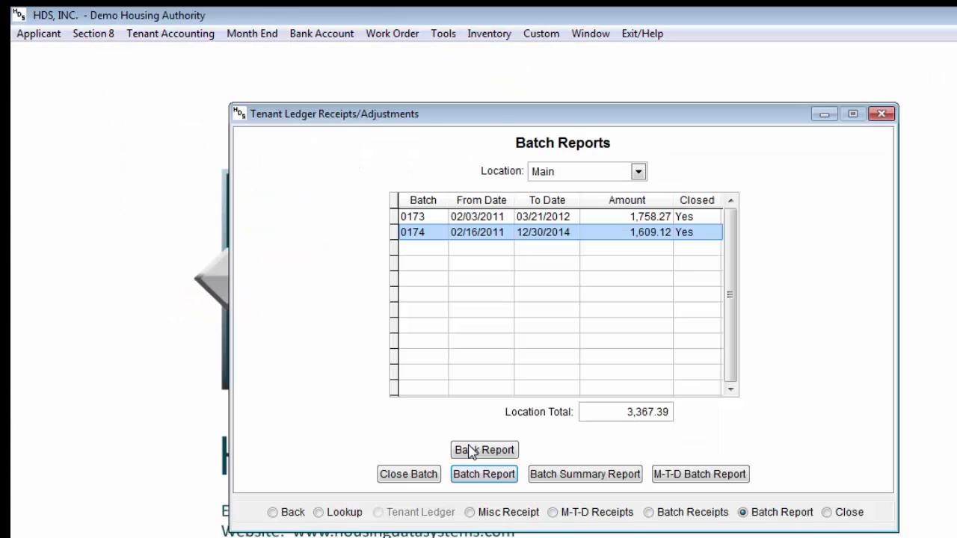
pyautogui.click(471, 451)
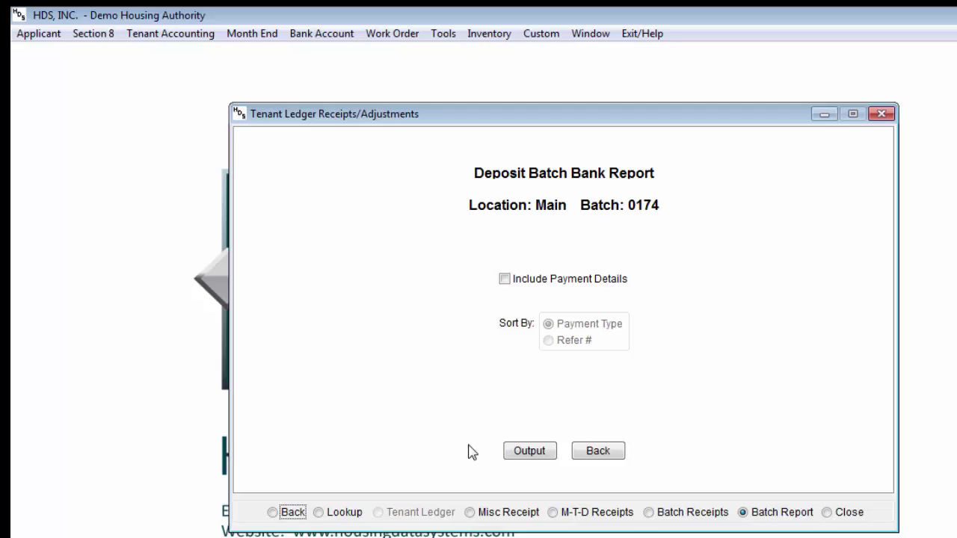
pyautogui.press('Tab')
pyautogui.press('space')
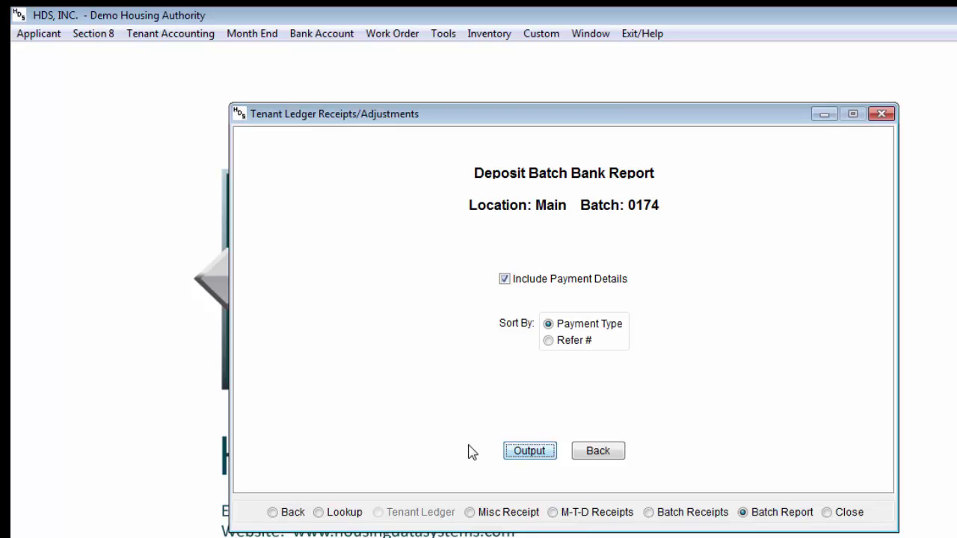
pyautogui.press('Return')
pyautogui.press('Return')
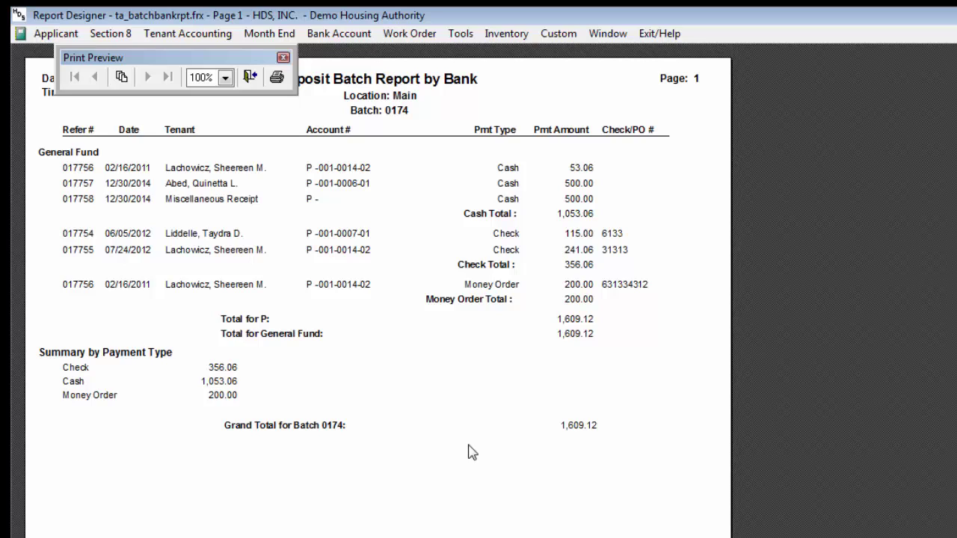
pyautogui.press('Escape')
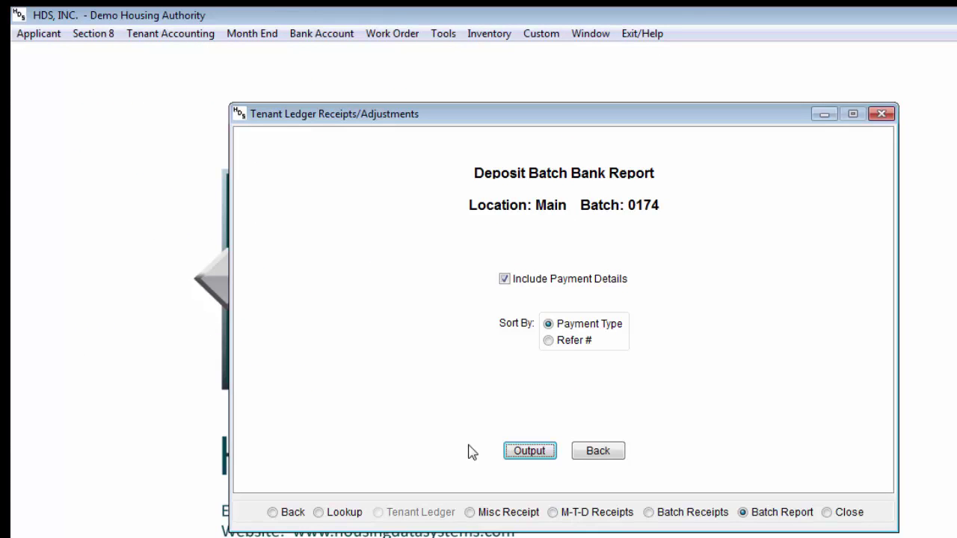
pyautogui.press('Tab')
# Preview the Receipt Batch Summary by Program report for batch 0174
pyautogui.press('Return')
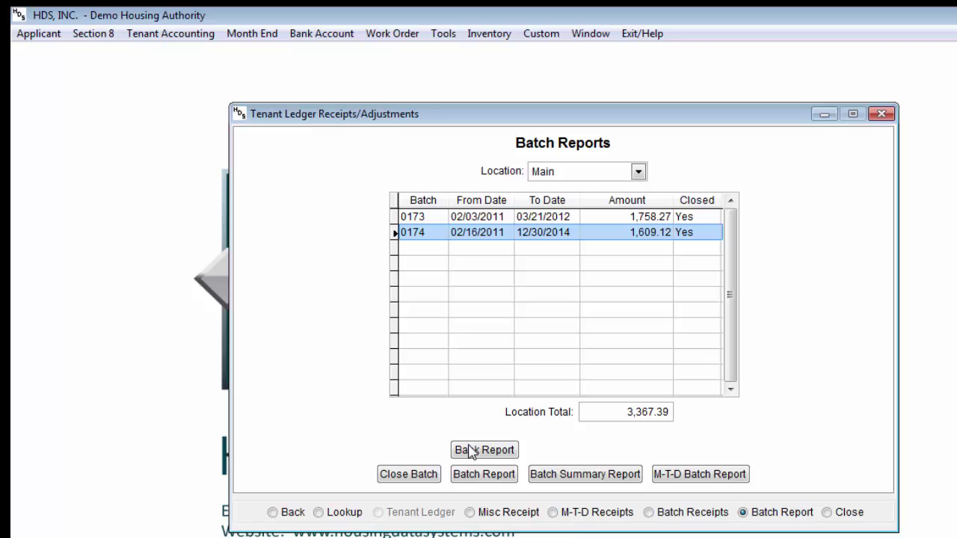
pyautogui.press('Tab')
pyautogui.press('Return')
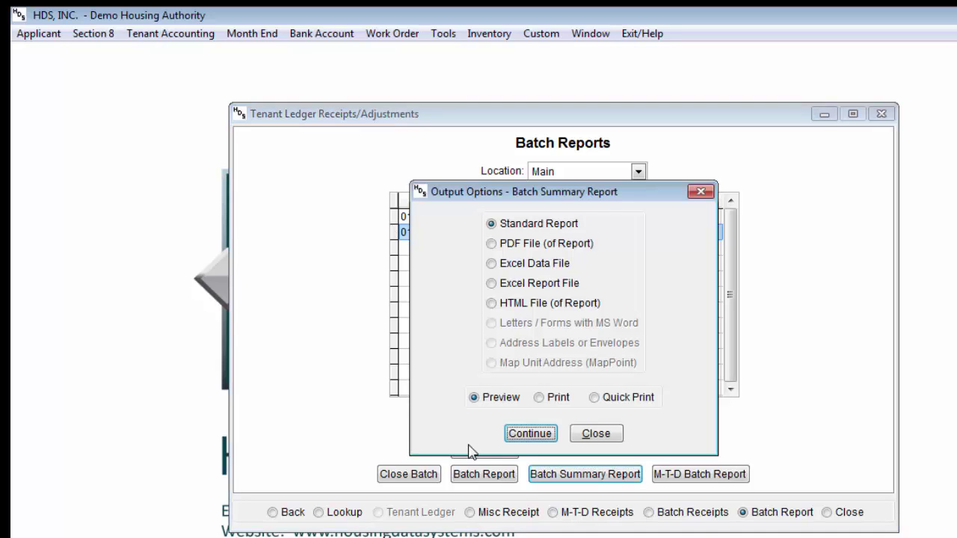
pyautogui.press('Return')
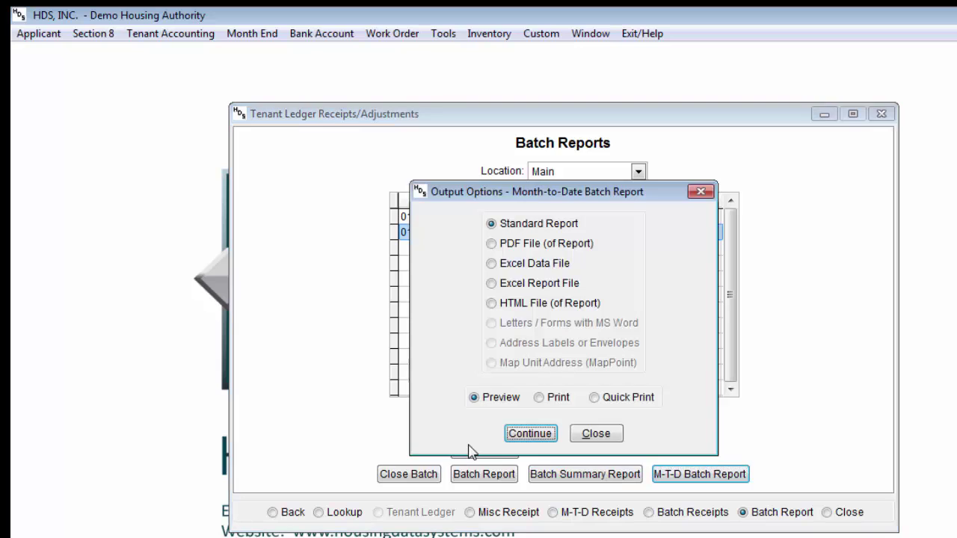
# Preview the Month-to-Date Batch Report for Main (3,367.39) and view its second page
pyautogui.press('Return')
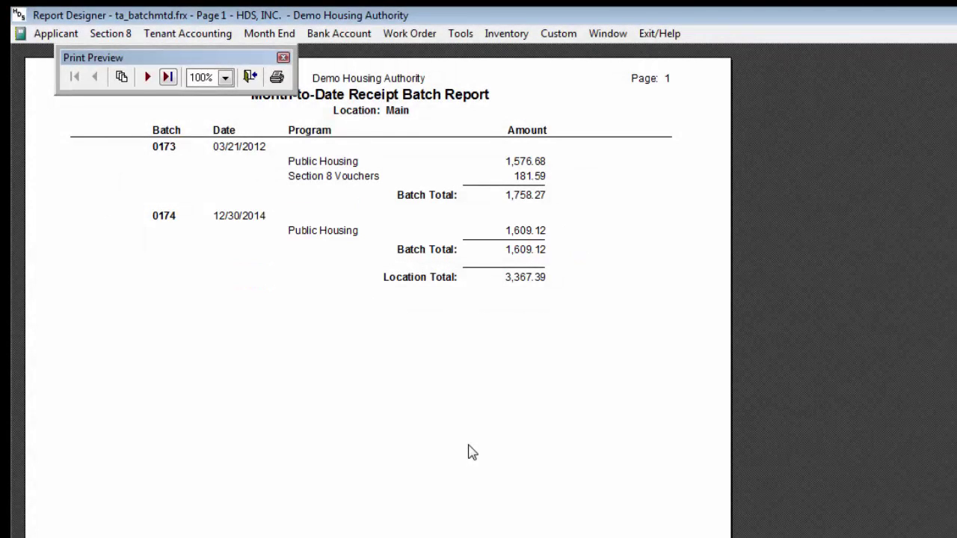
pyautogui.press('pagedown')
# Close the month-to-date report preview
pyautogui.press('Escape')
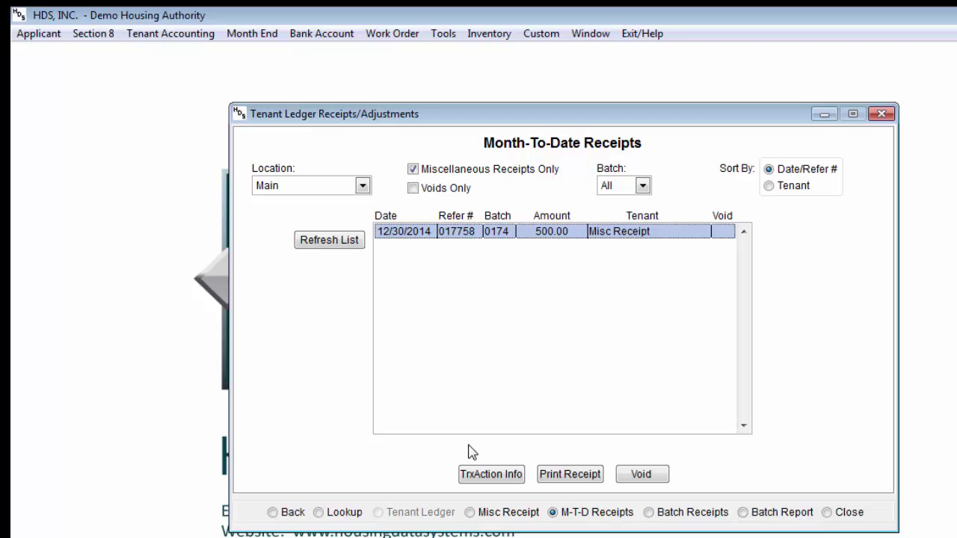
# Return to Batch Reports for Main and dismiss the Tenant Accounting functions list
pyautogui.hotkey('alt', 'r')
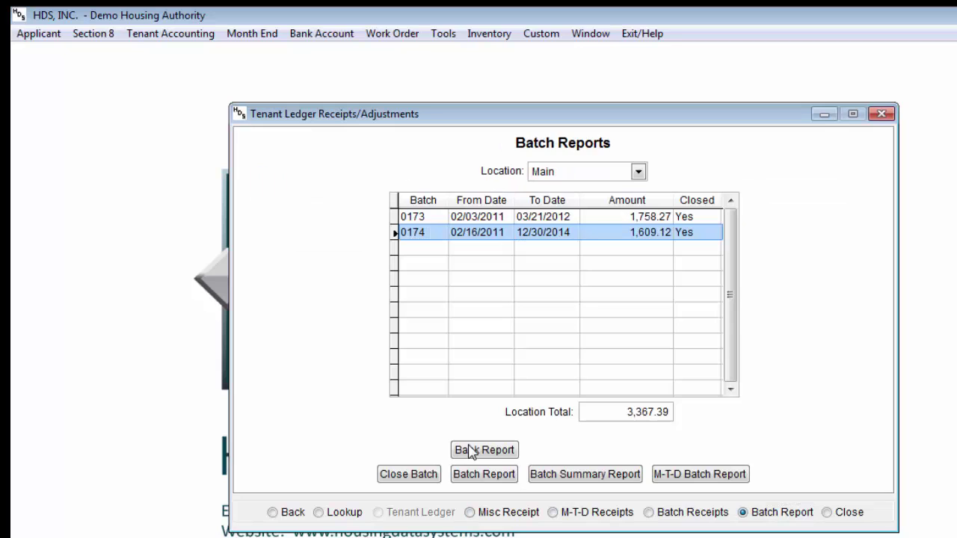
pyautogui.hotkey('alt', 't')
pyautogui.press('Down')
pyautogui.press('Down')
pyautogui.press('Down')
pyautogui.press('Down')
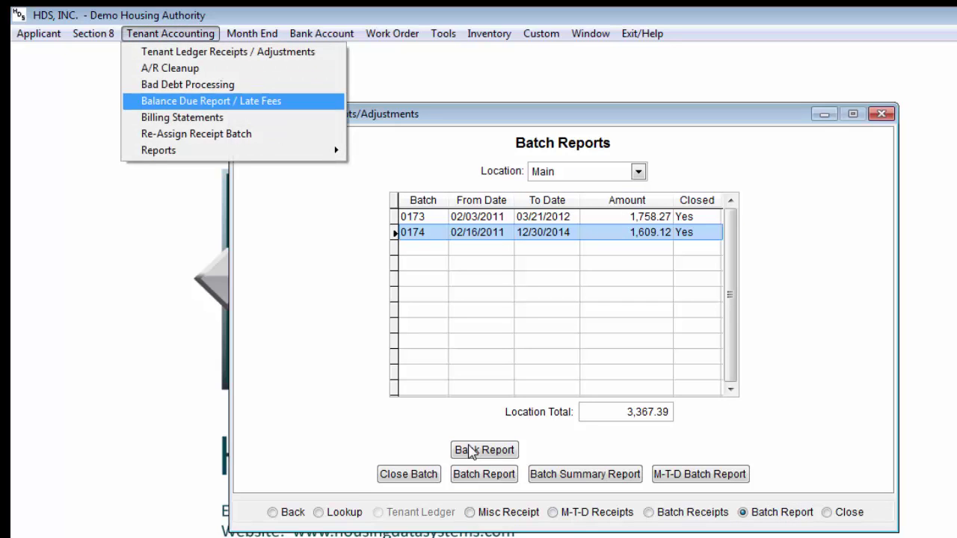
pyautogui.press('Down')
pyautogui.press('Down')
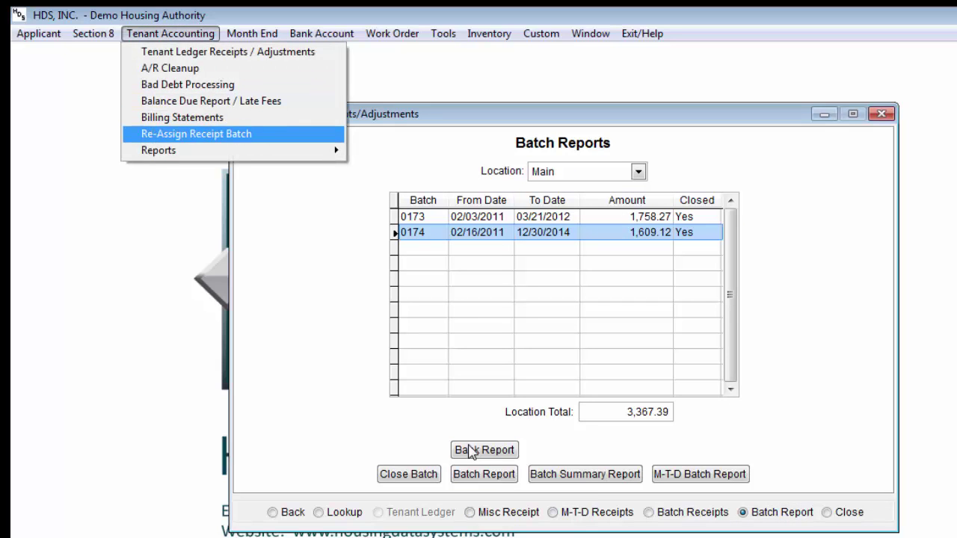
pyautogui.press('Down')
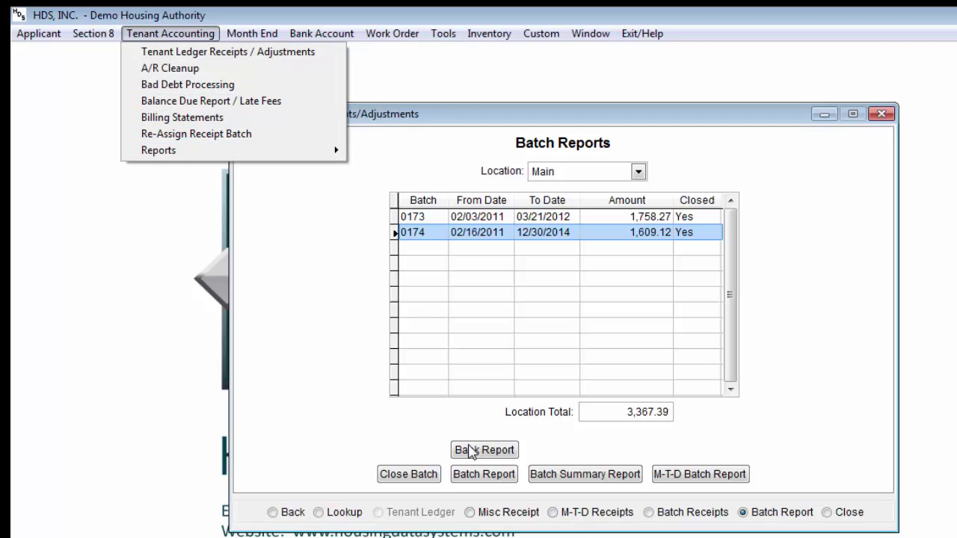
pyautogui.press('Escape')
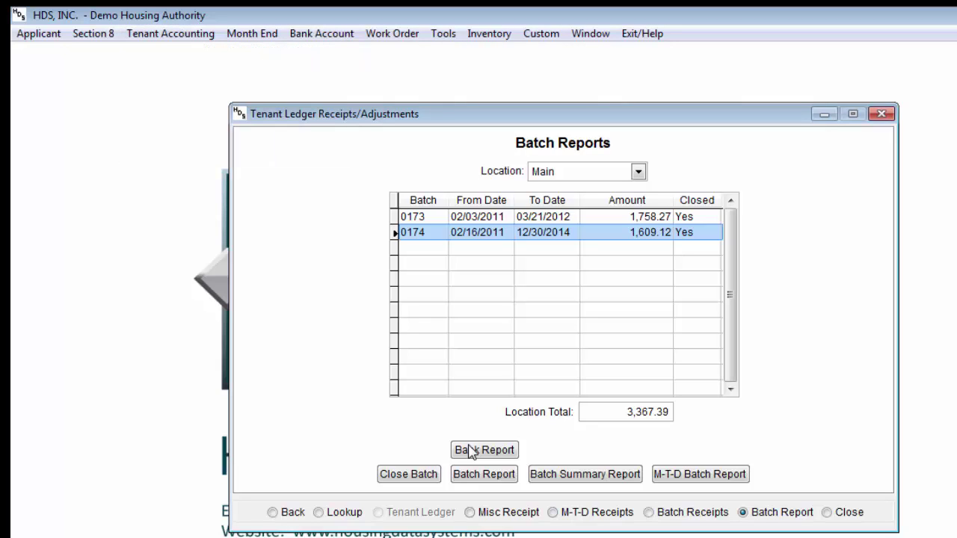